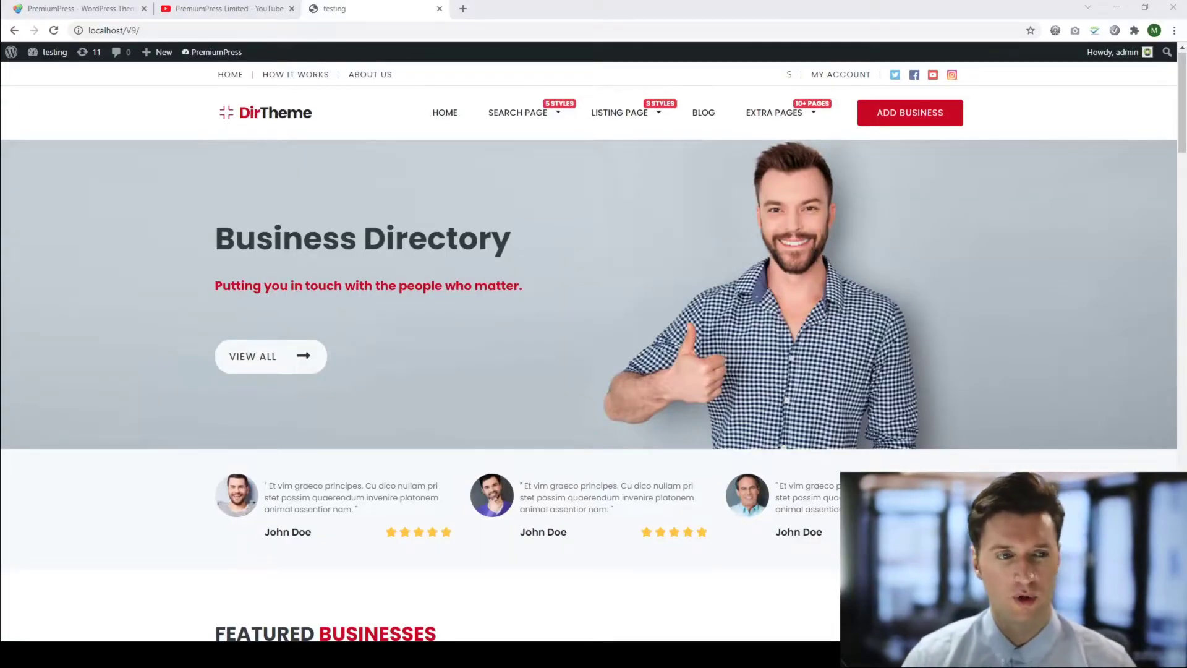
- Select the $20 Silver membership package to show its PayPal and Demo Test Mode payment options
scroll(419, 218, down, 2)
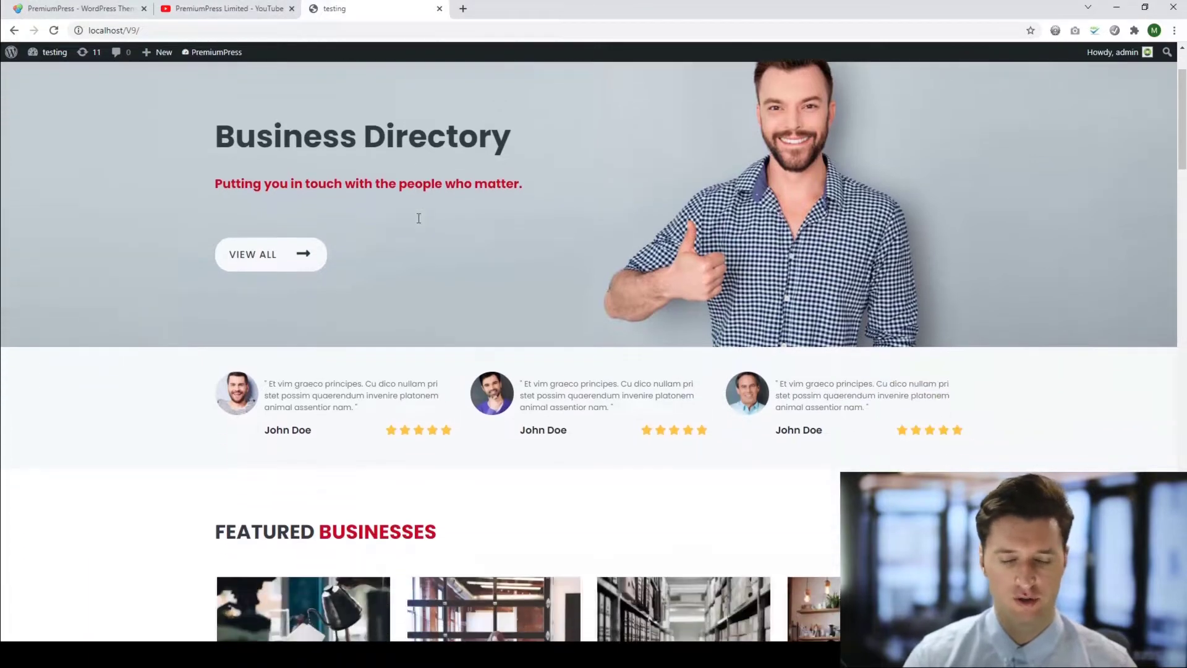
scroll(419, 219, up, 2)
mouse_move(783, 118)
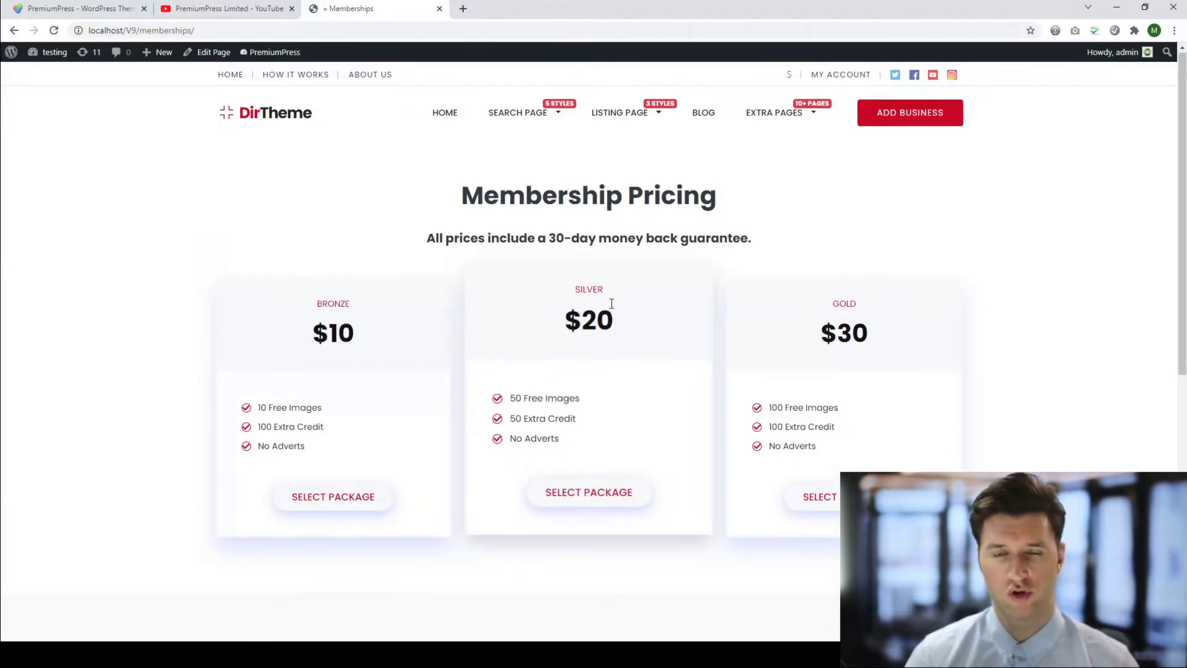
click(580, 493)
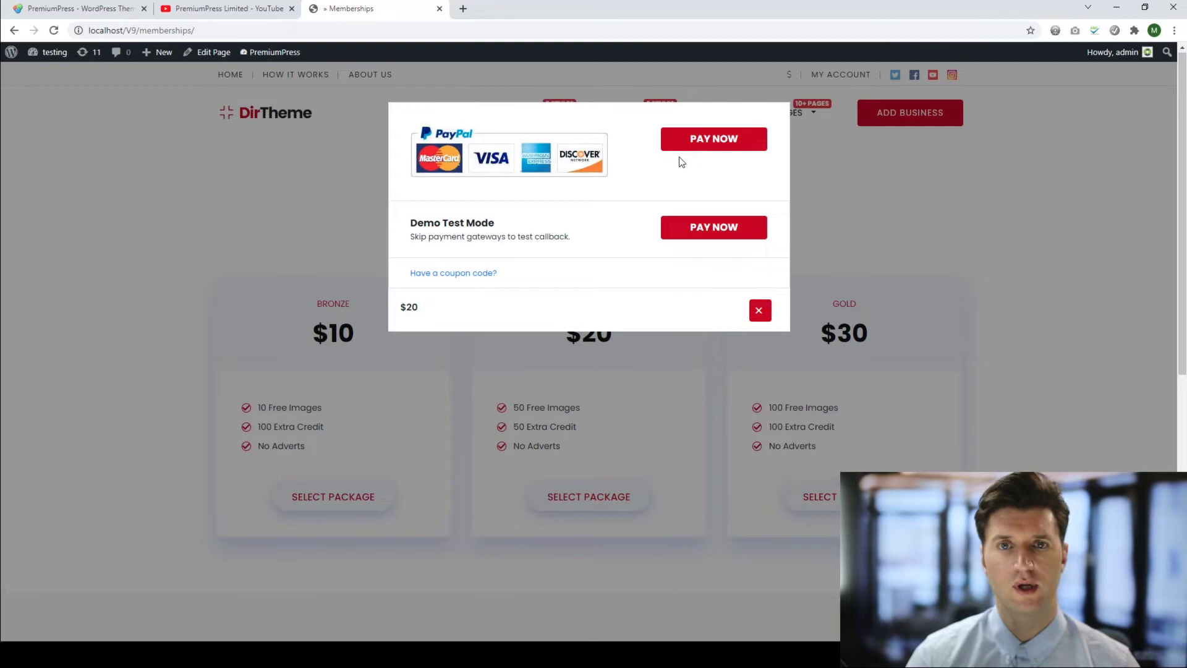
- Close the payment window and go via the admin Dashboard to PremiumPress's Checkout Overview
click(291, 165)
mouse_move(54, 52)
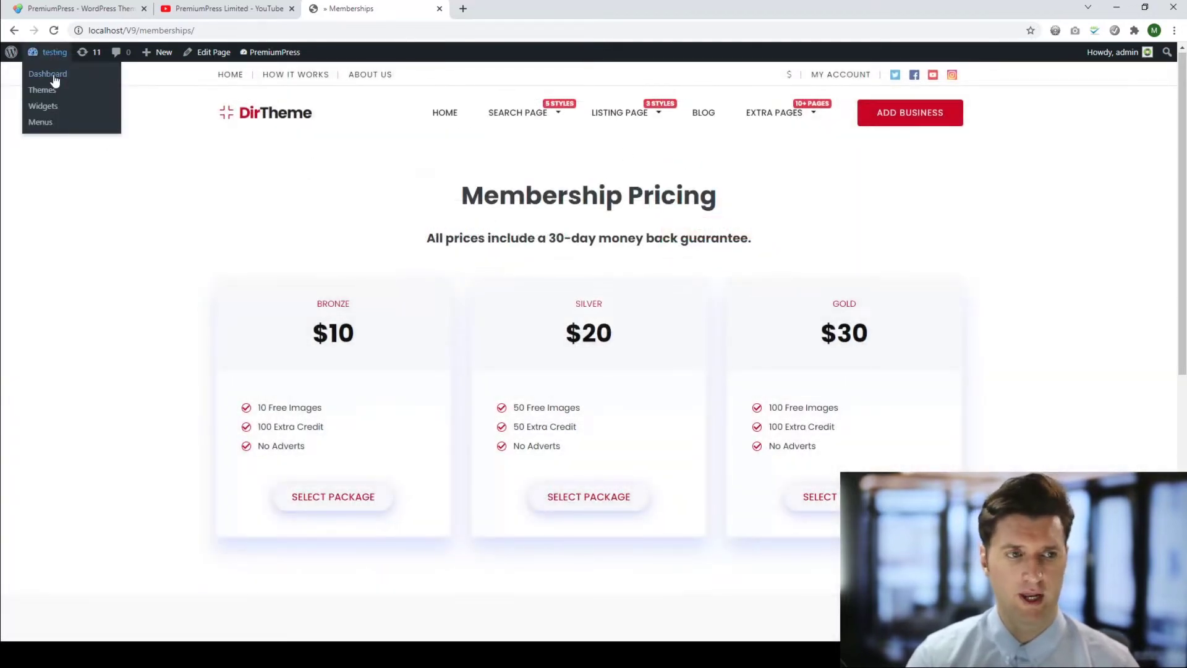
click(53, 77)
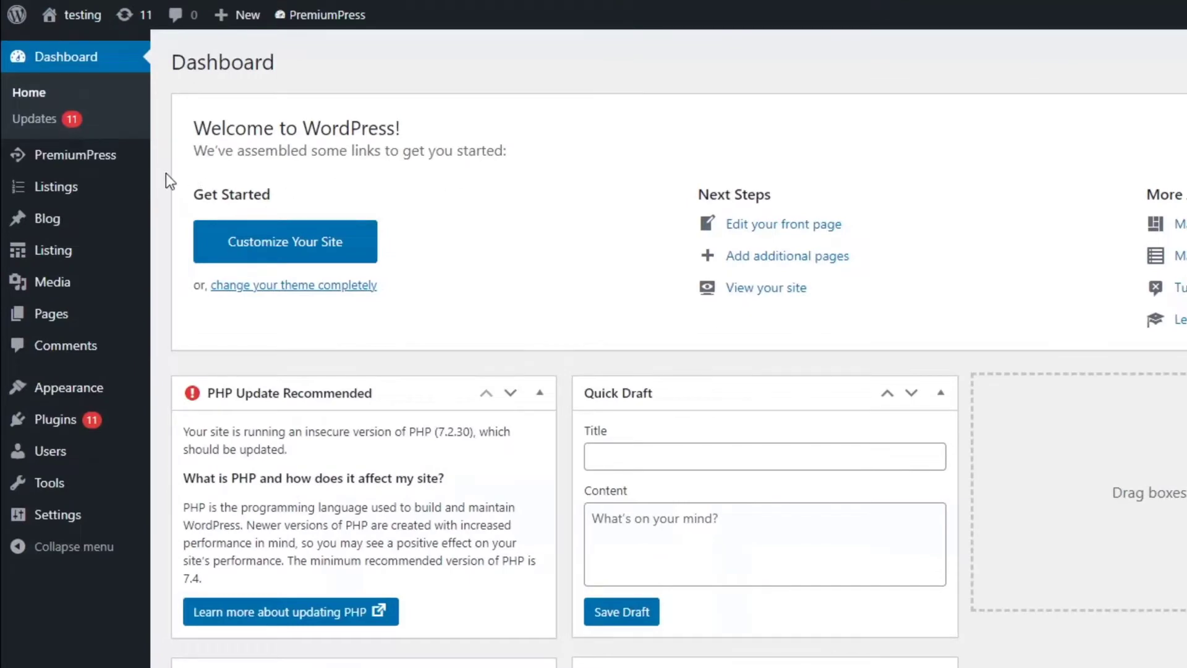
click(111, 155)
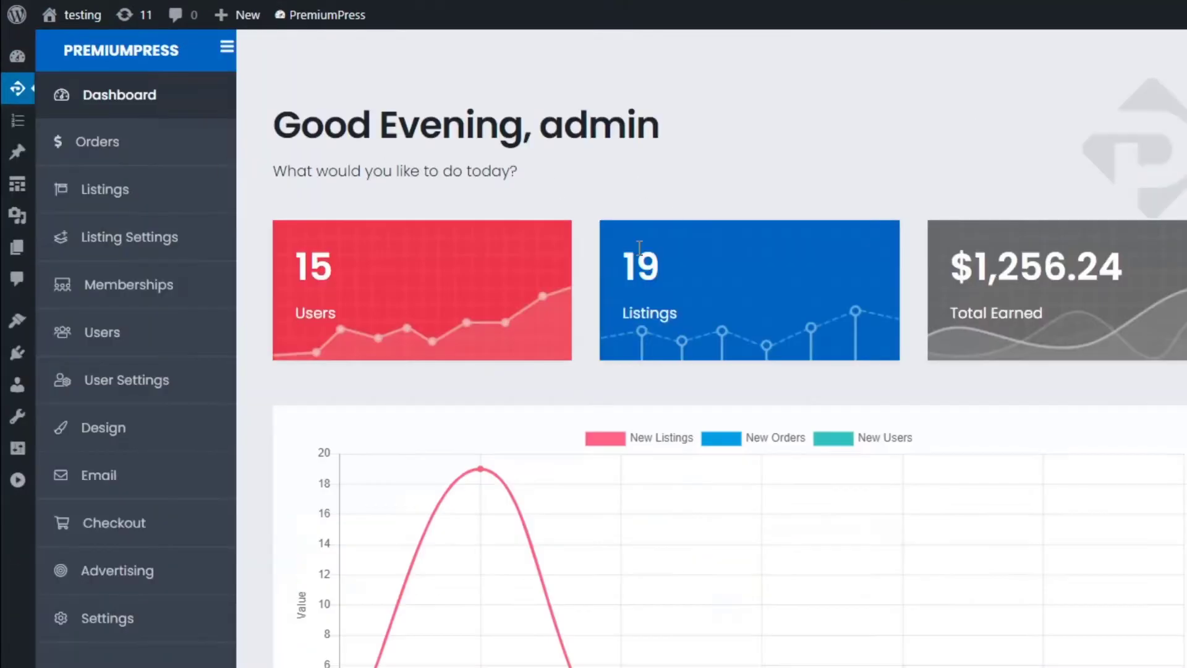
click(131, 526)
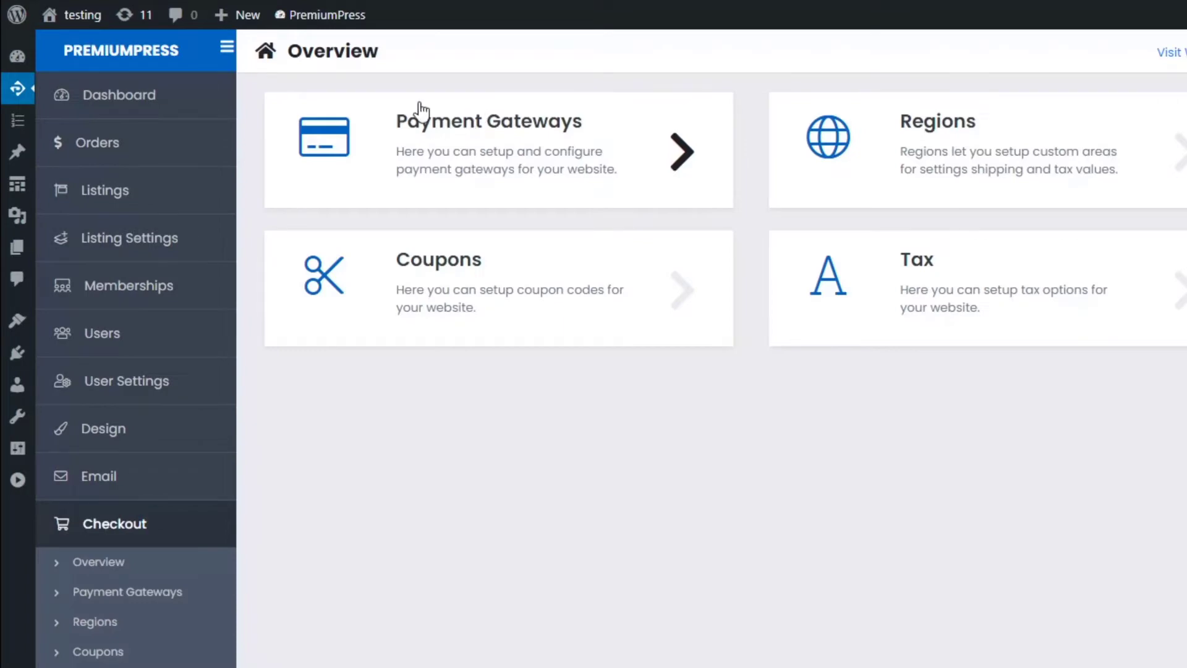
- Open Payment Gateways and inspect the enabled Paypal Standard settings, including Demo Test Mode
click(495, 151)
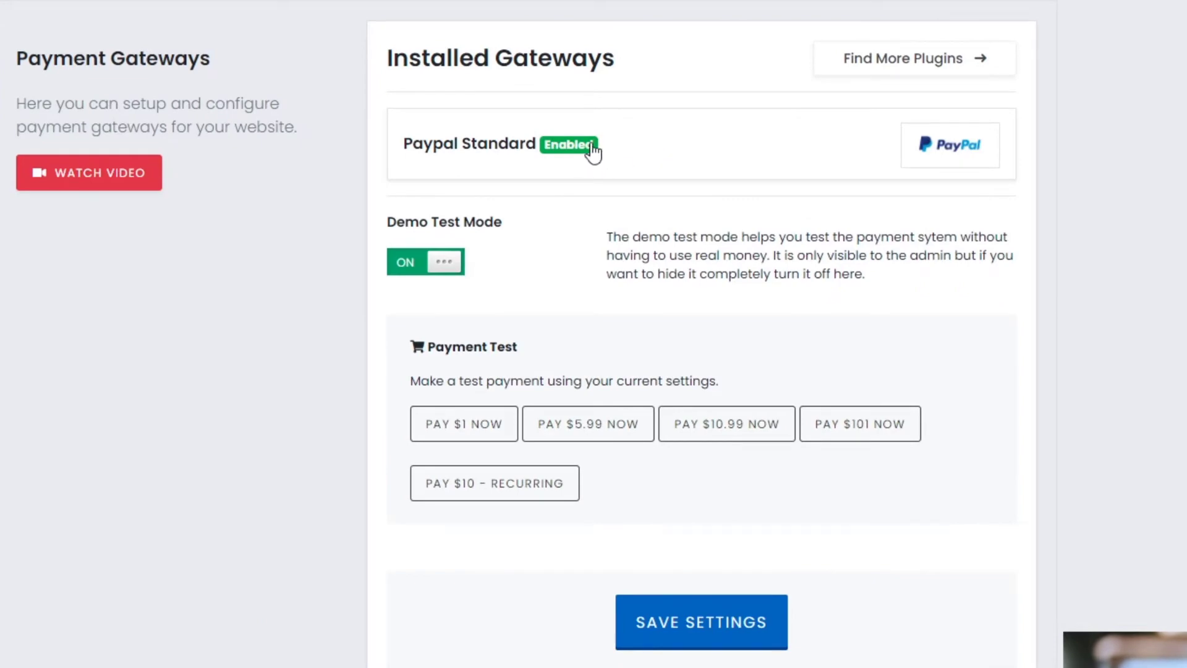
scroll(513, 183, up, 1)
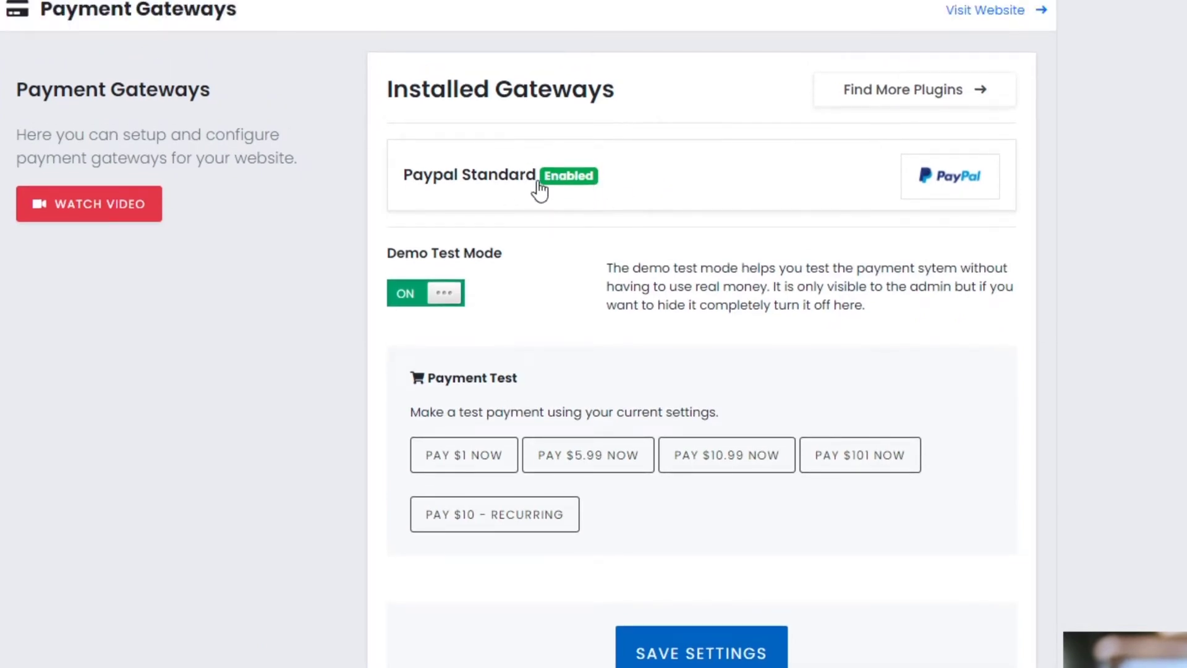
click(539, 189)
scroll(551, 484, down, 1)
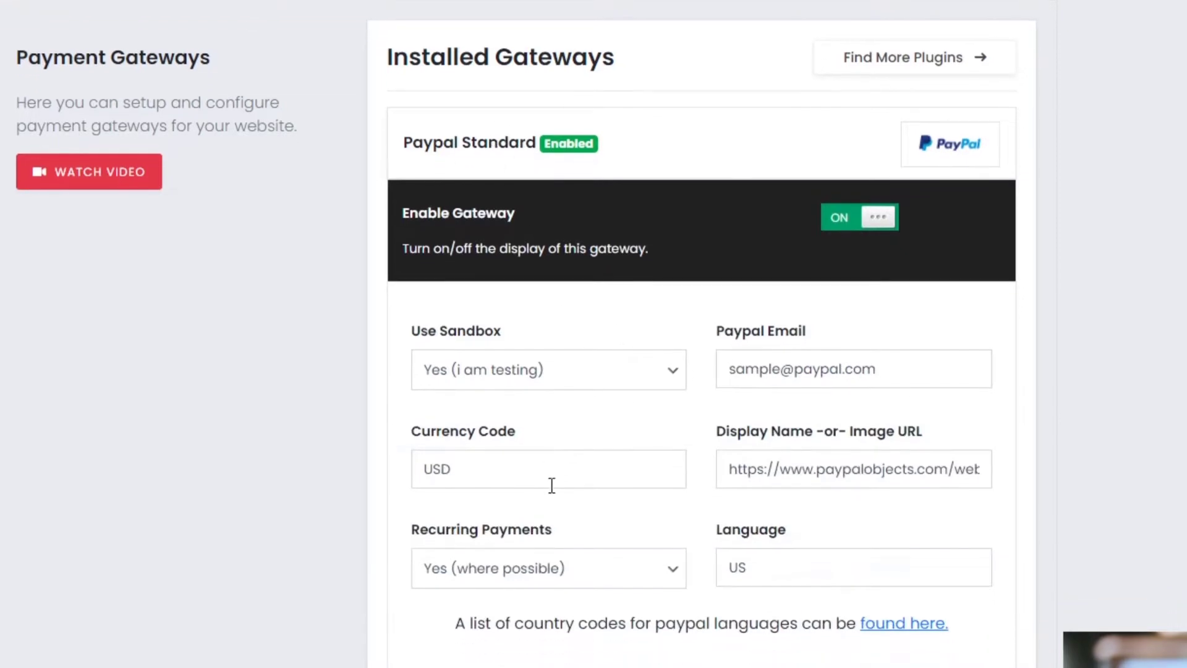
scroll(739, 347, up, 1)
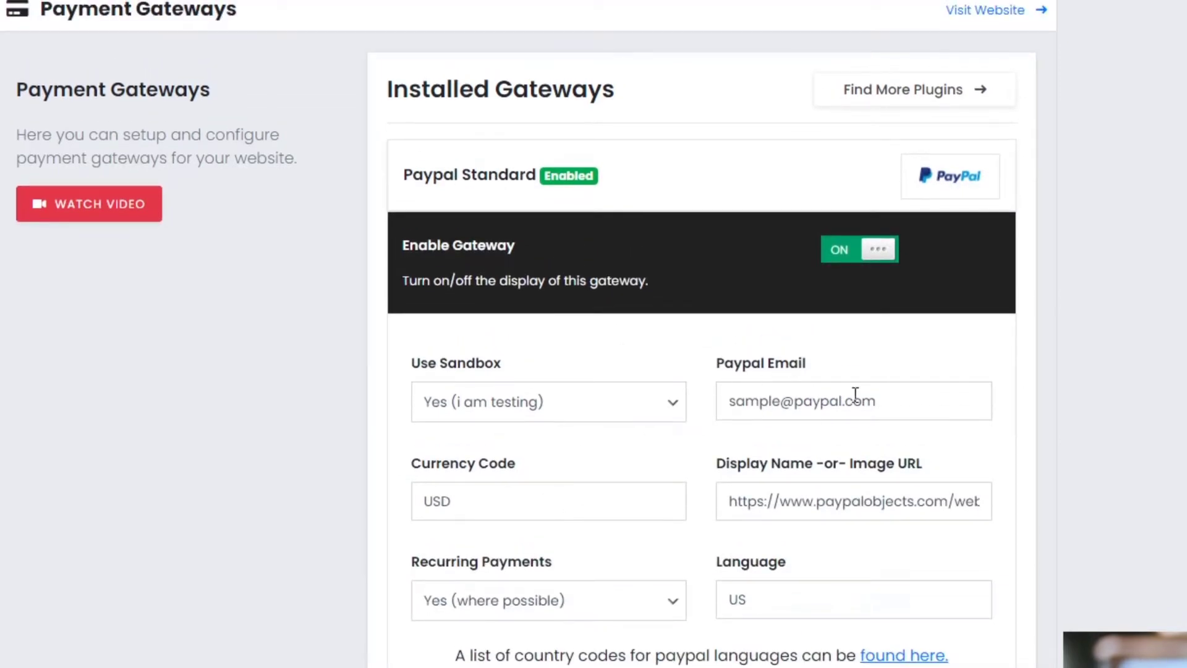
click(518, 191)
click(513, 190)
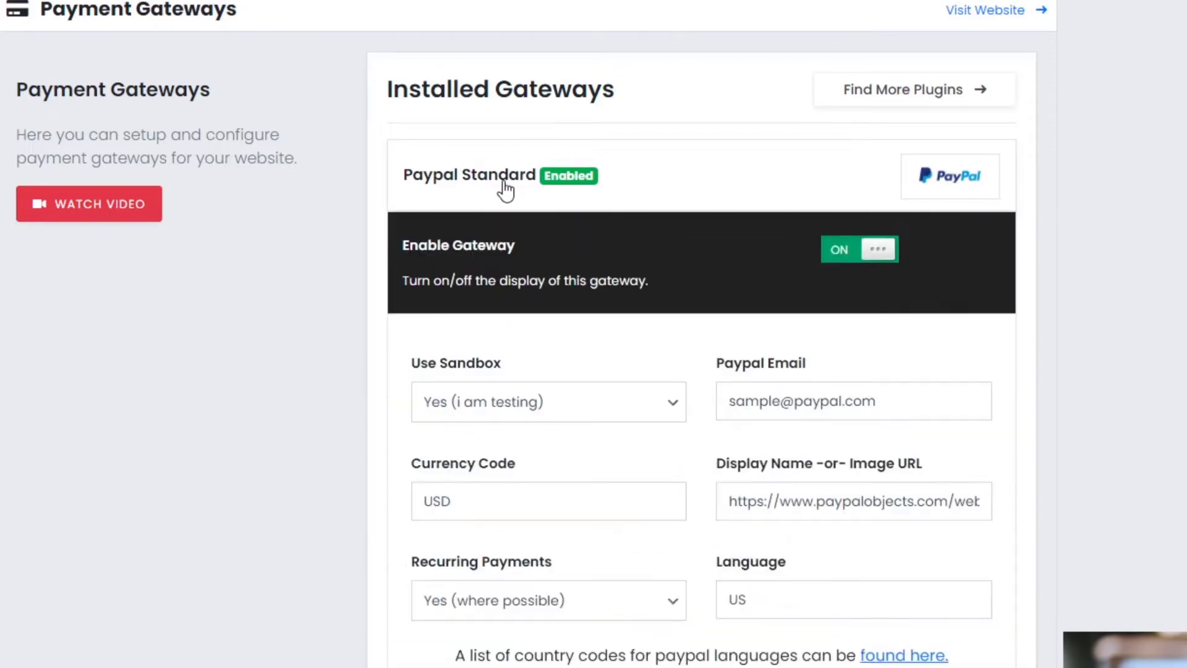
click(566, 187)
click(547, 182)
click(548, 182)
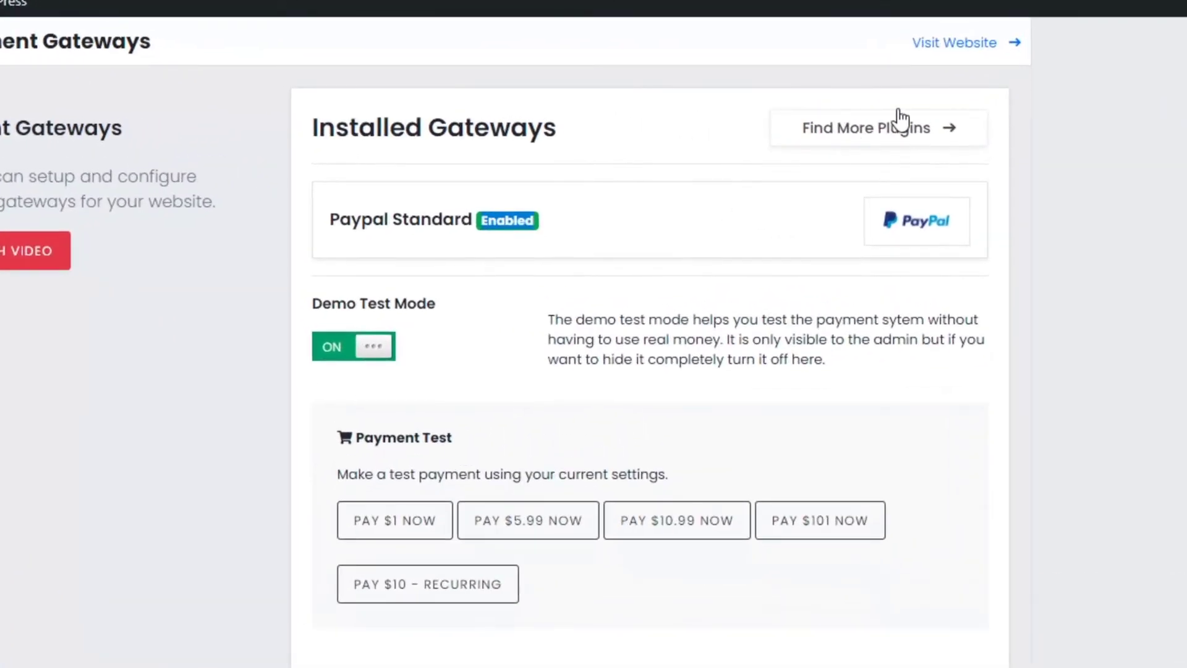
- Browse the online payment plugins catalogue from Find More Plugins to the PayHere Payment Plugin page
click(832, 130)
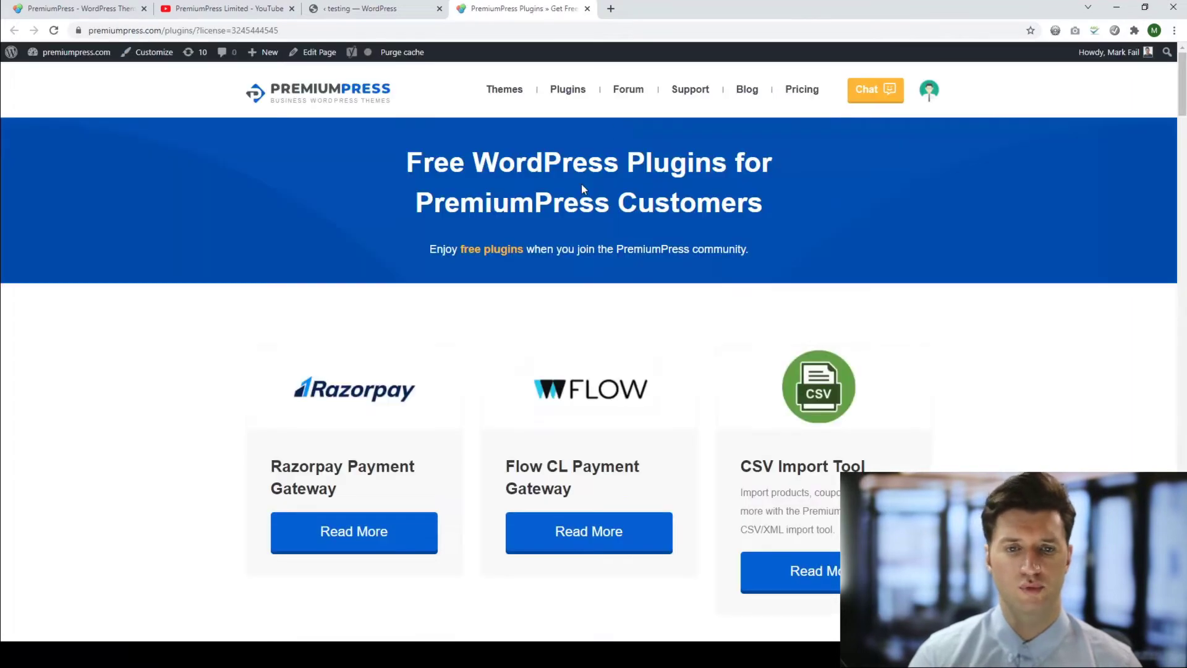
scroll(620, 283, down, 2)
scroll(326, 367, down, 2)
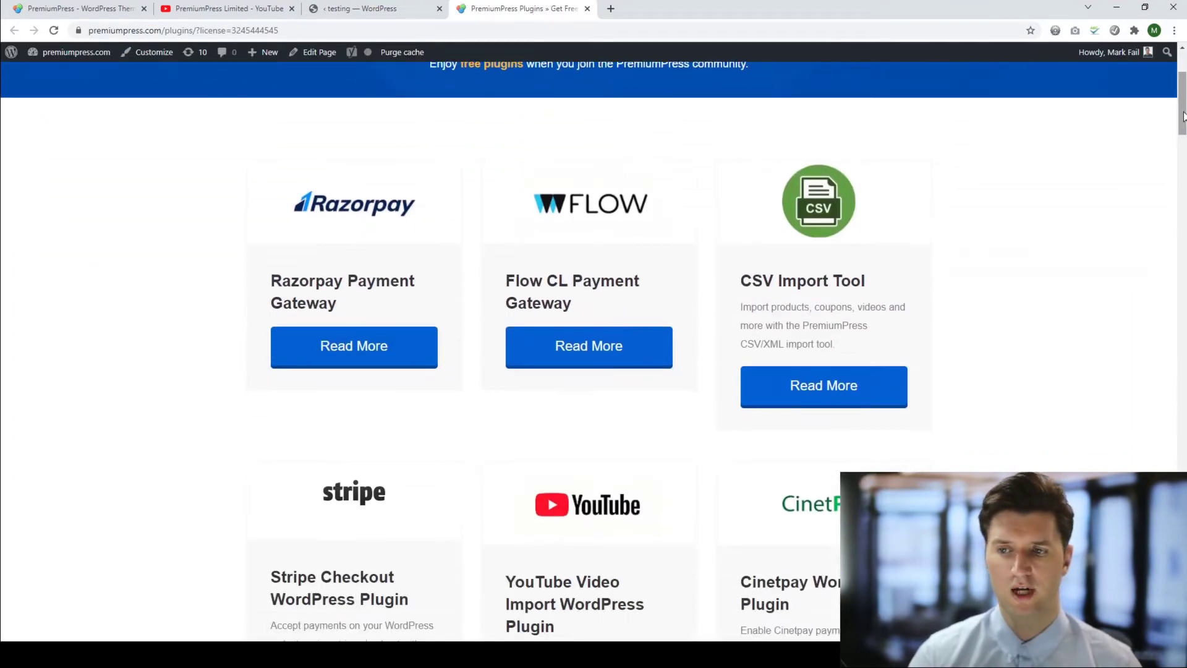
mouse_move(1180, 105)
mouse_down()
mouse_move(1167, 178)
mouse_move(1169, 113)
mouse_up()
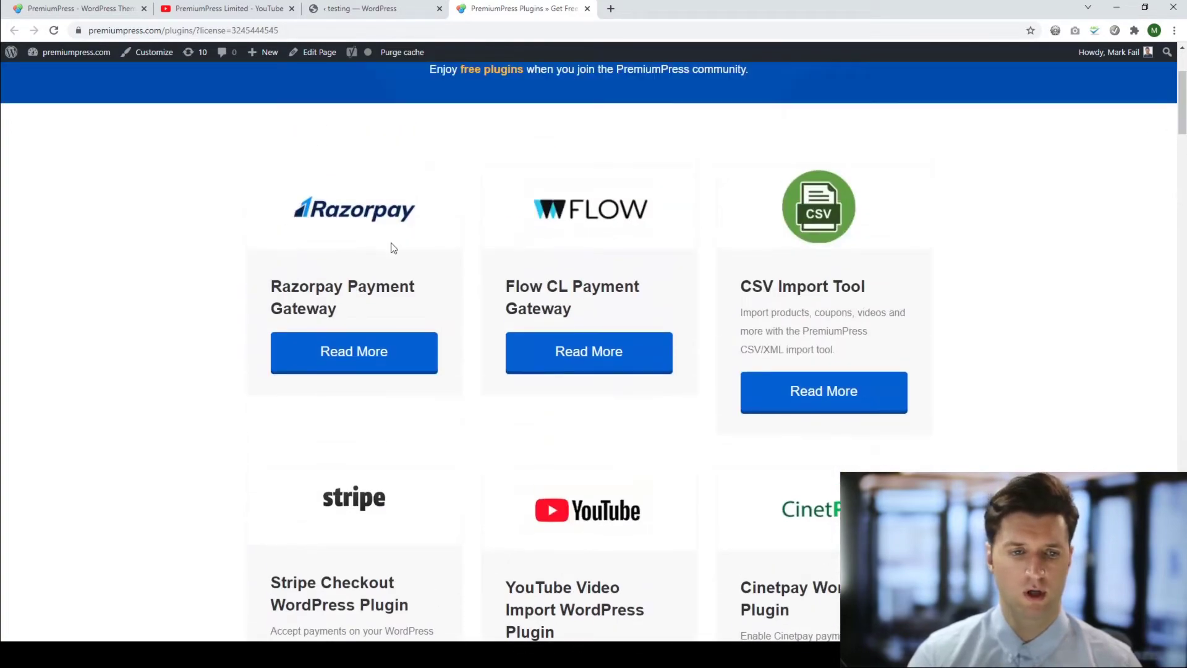
scroll(390, 247, down, 10)
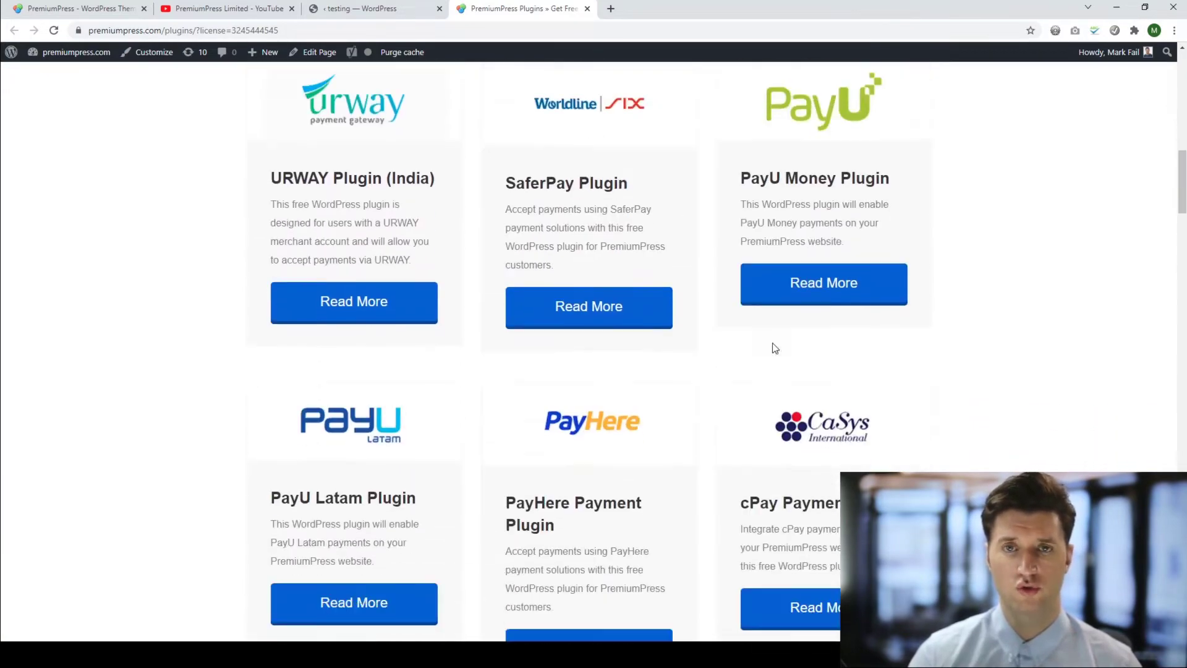
scroll(775, 348, down, 8)
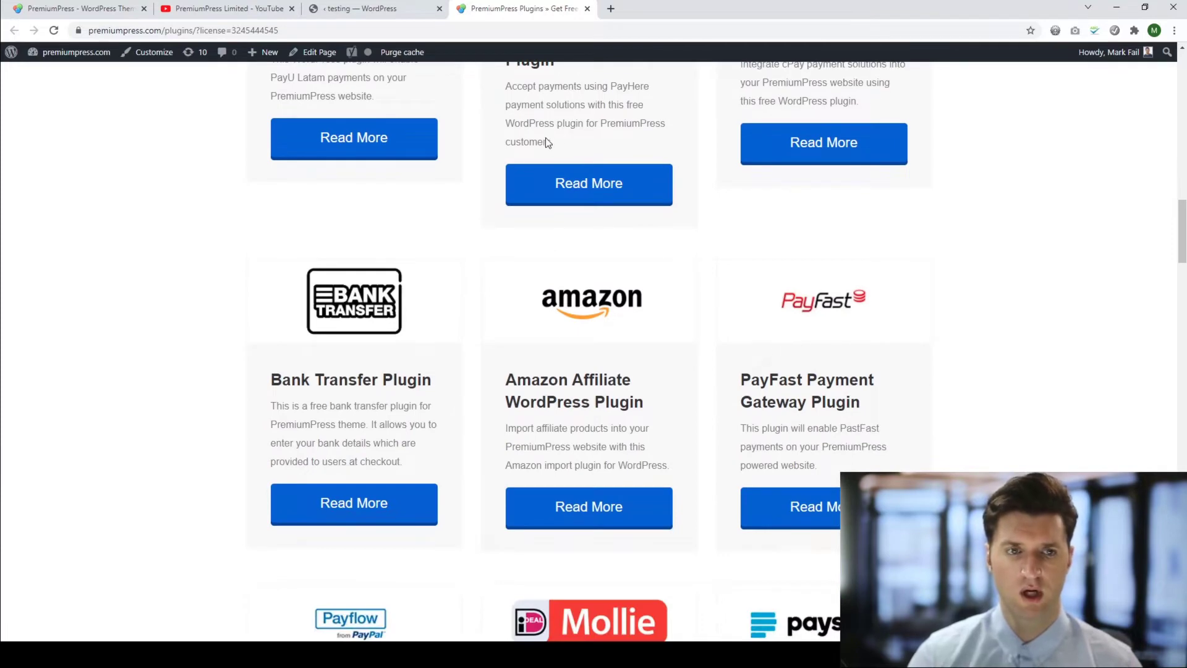
scroll(545, 142, up, 4)
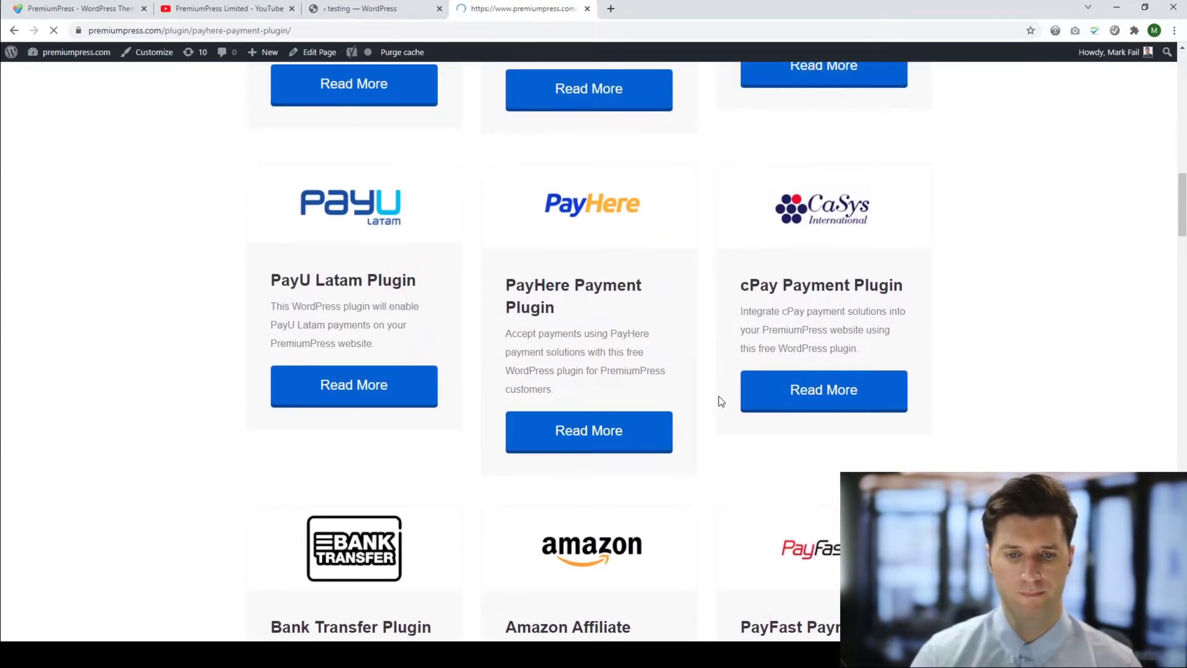
scroll(324, 387, down, 1)
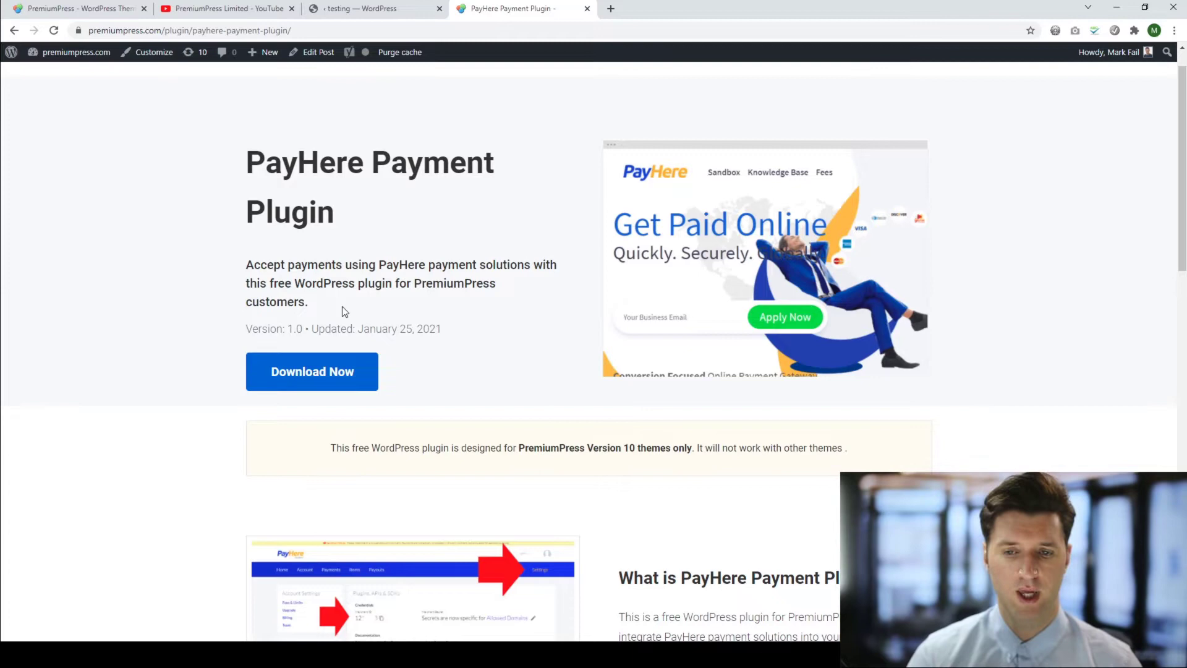
scroll(342, 306, up, 1)
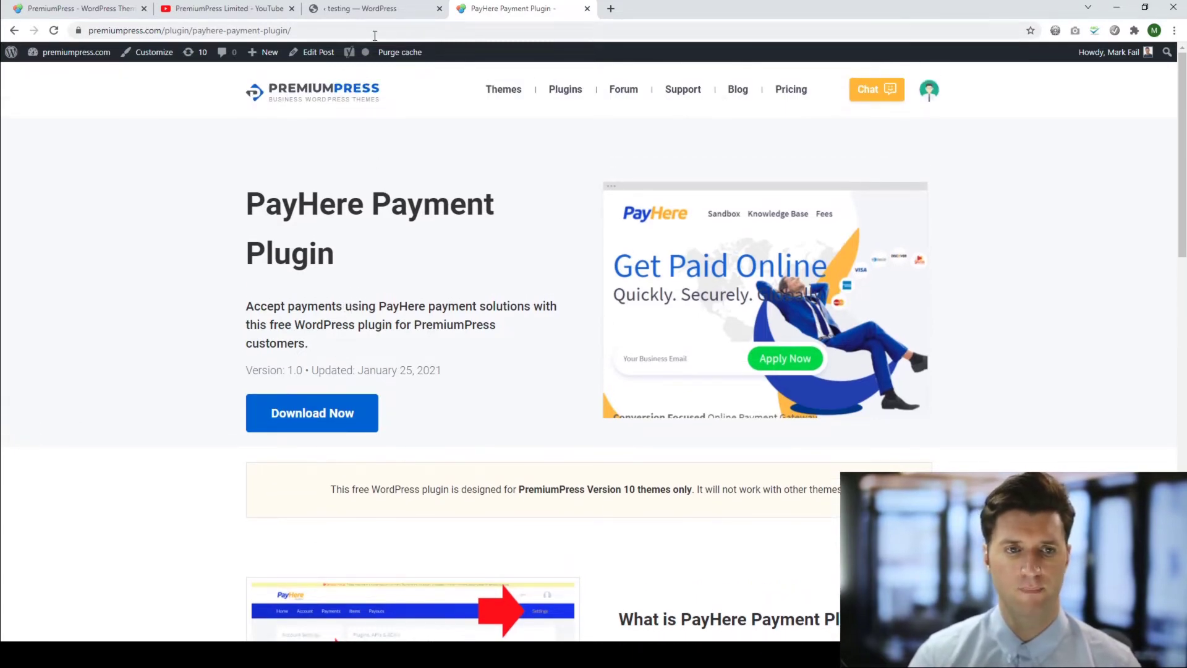
- Return to the WordPress admin and bring up the Upload Plugin zip form under Plugins
click(378, 10)
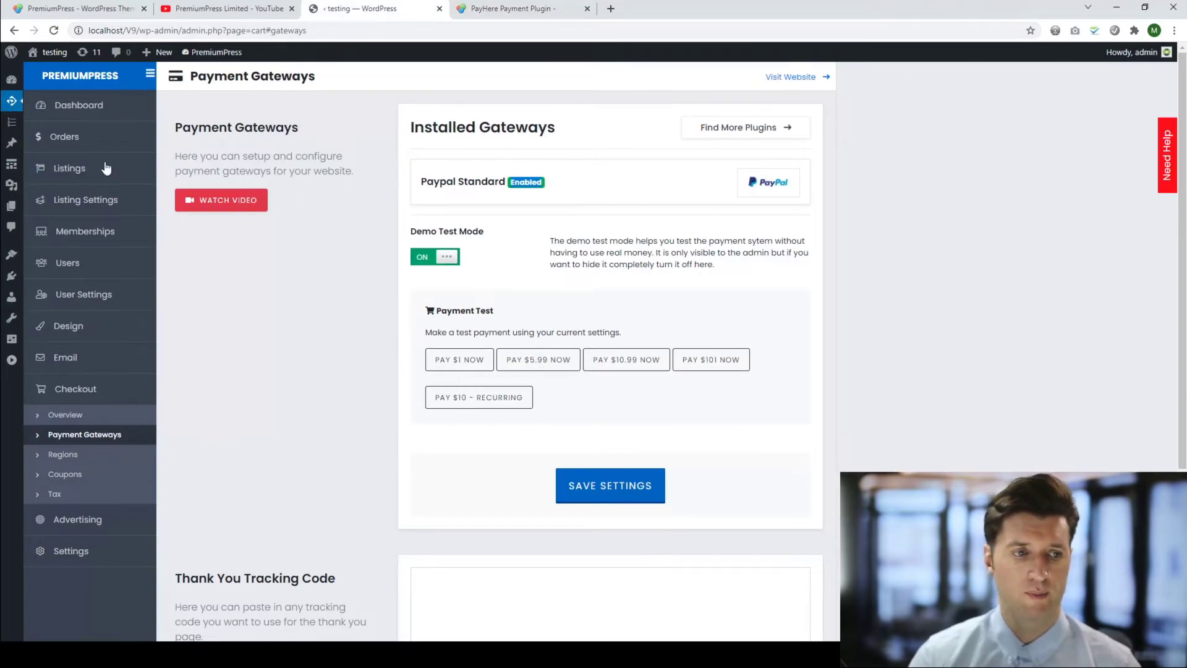
click(11, 79)
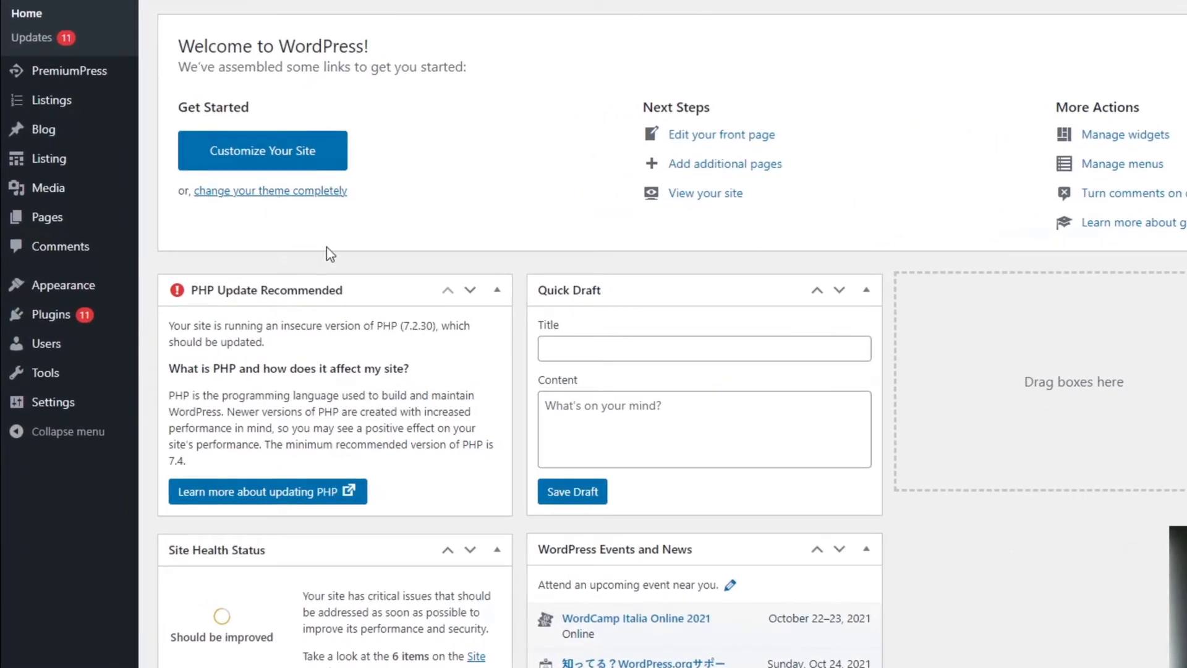
click(40, 315)
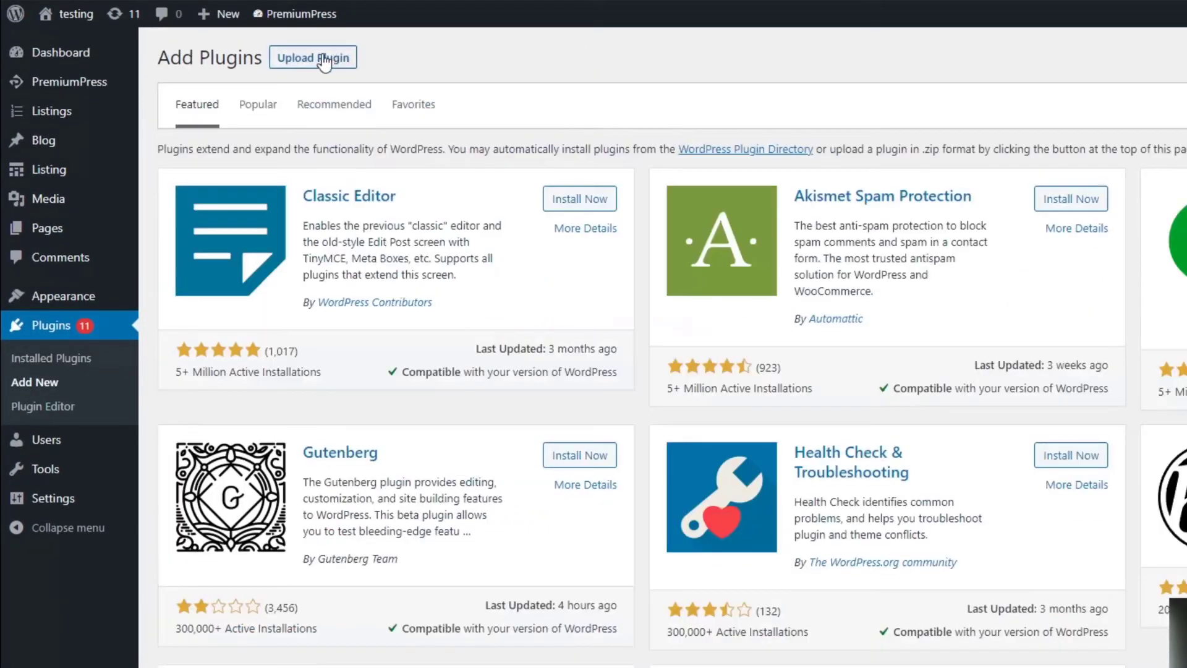
click(323, 60)
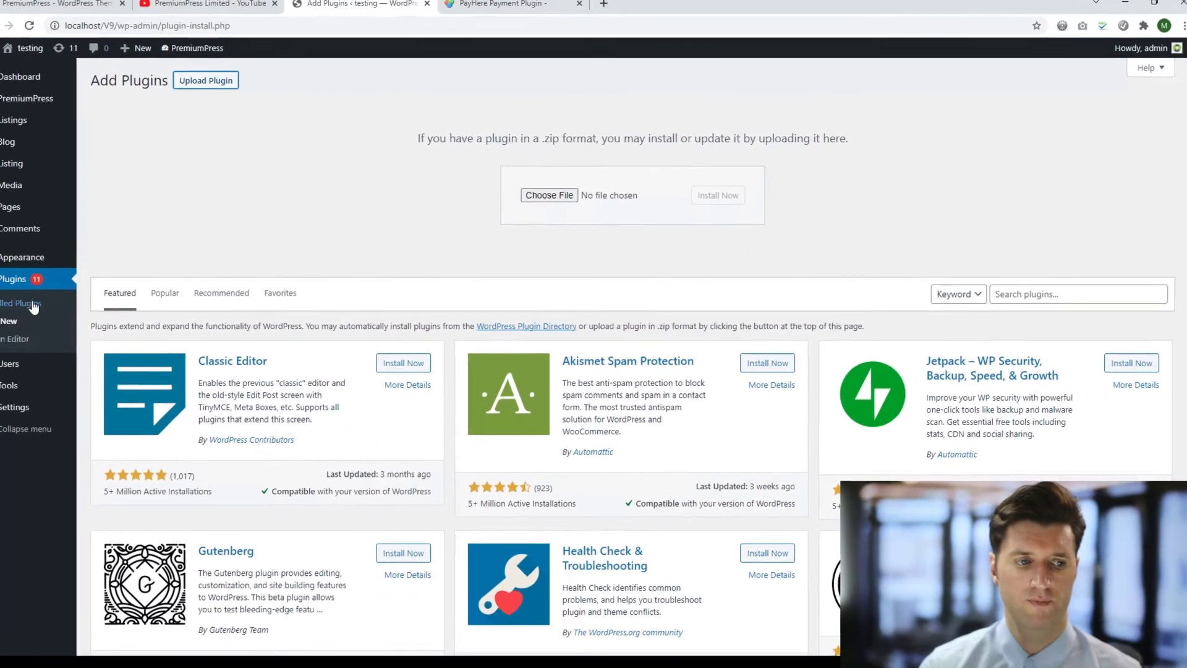
- Activate the [GATEWAY V10] - cPay plugin in the Installed Plugins list
click(28, 303)
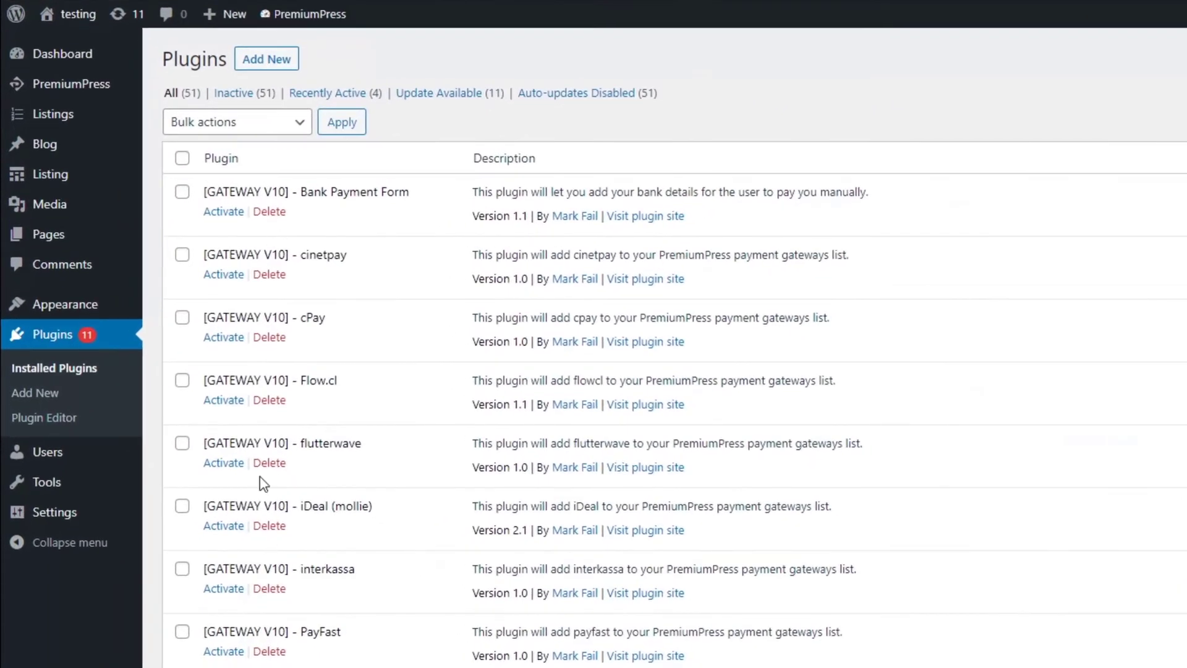
scroll(265, 400, down, 5)
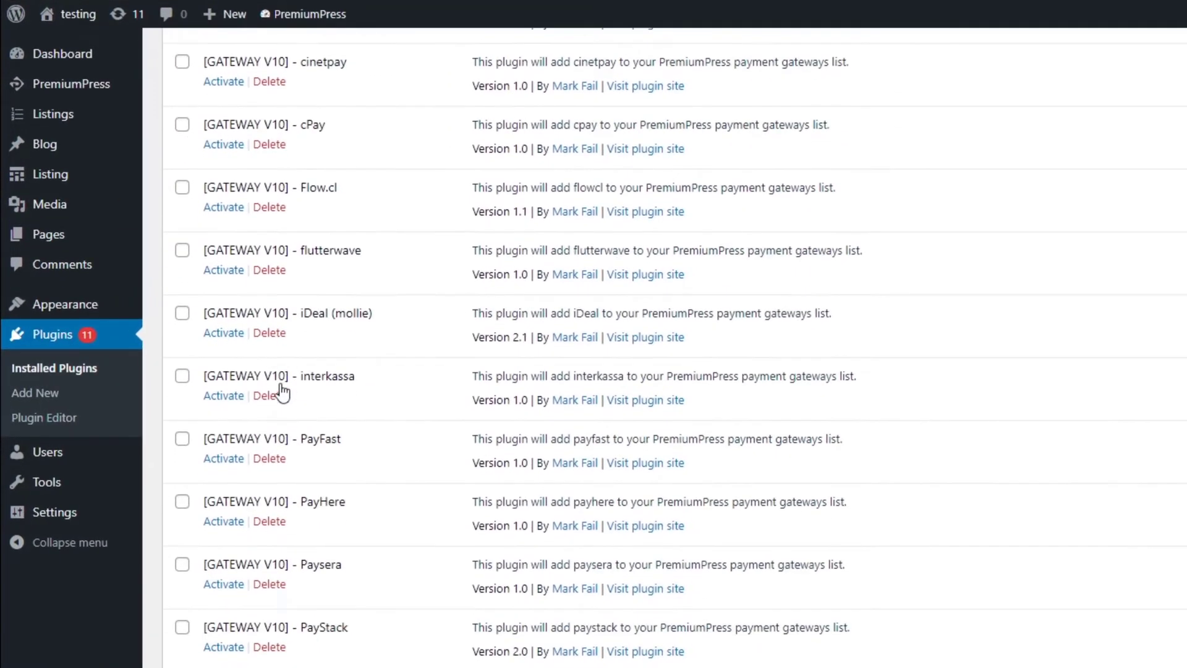
scroll(302, 493, up, 5)
scroll(265, 414, down, 3)
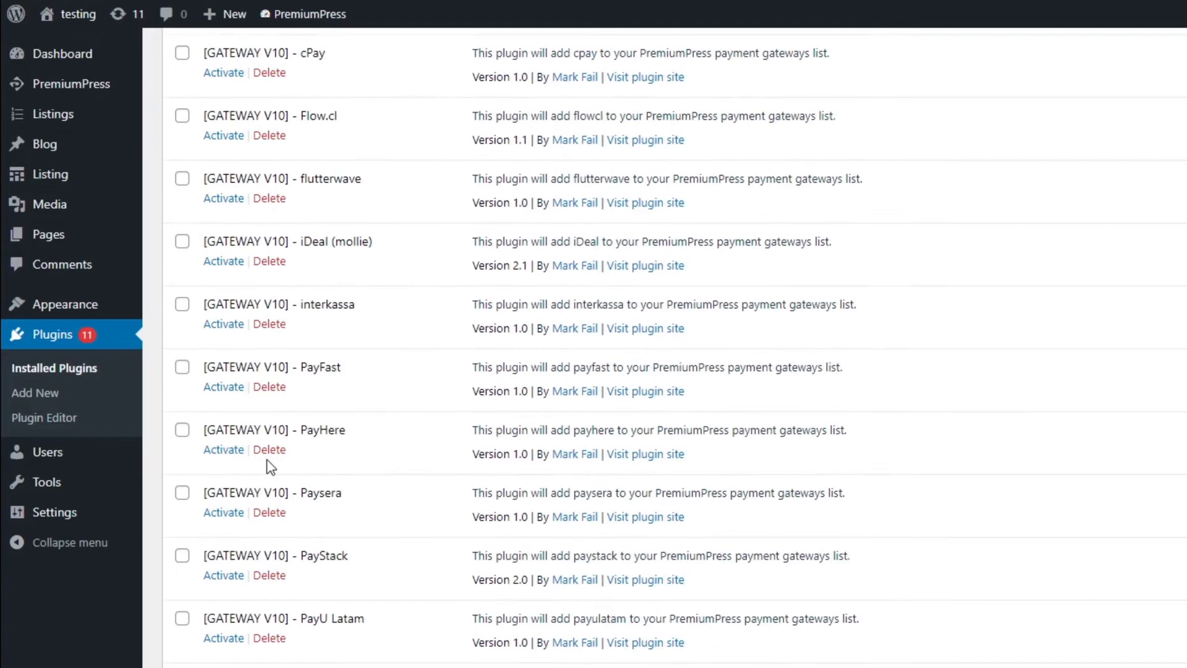
scroll(268, 463, up, 3)
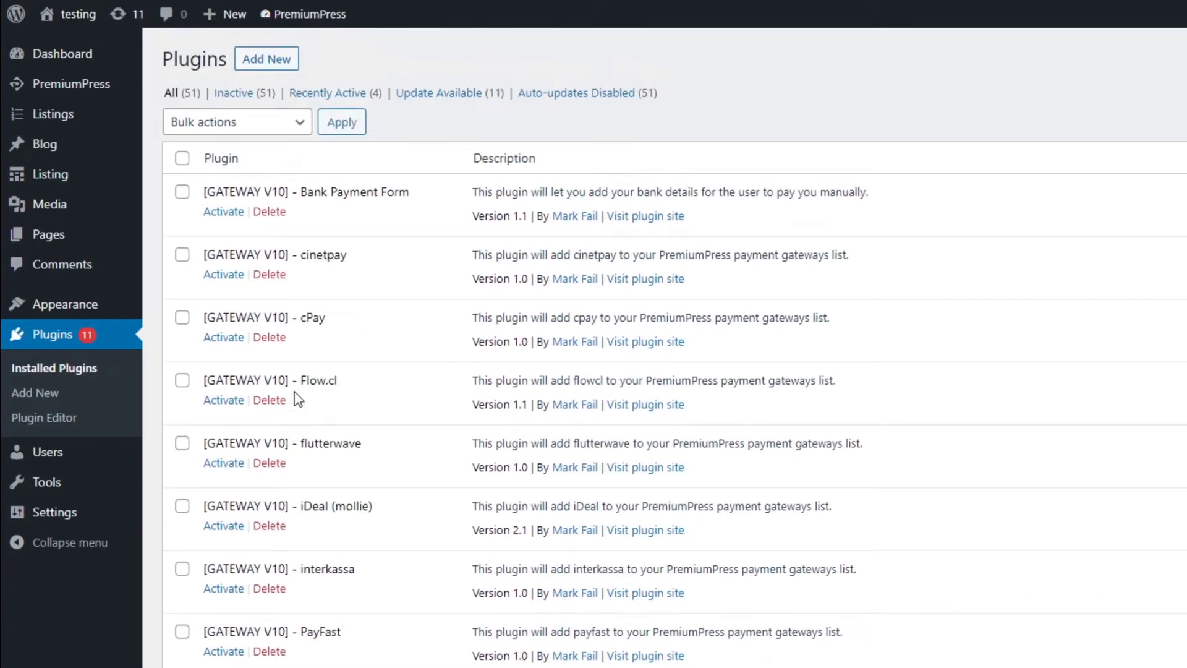
click(226, 339)
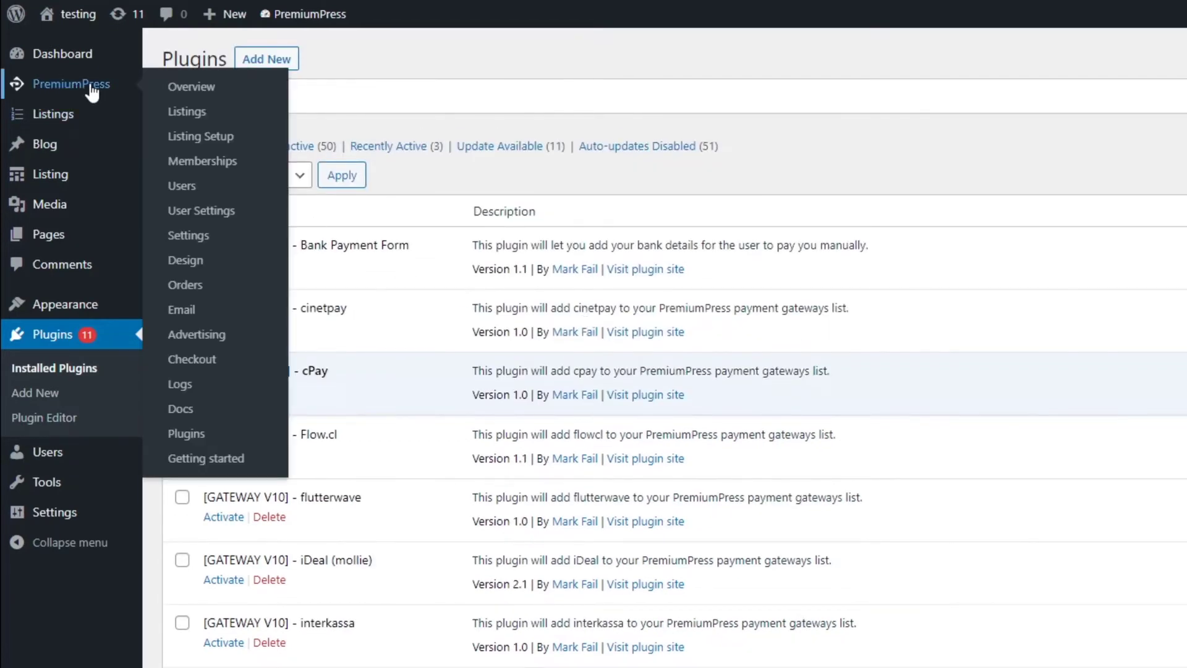
- Open PremiumPress Checkout's Payment Gateways page
click(91, 91)
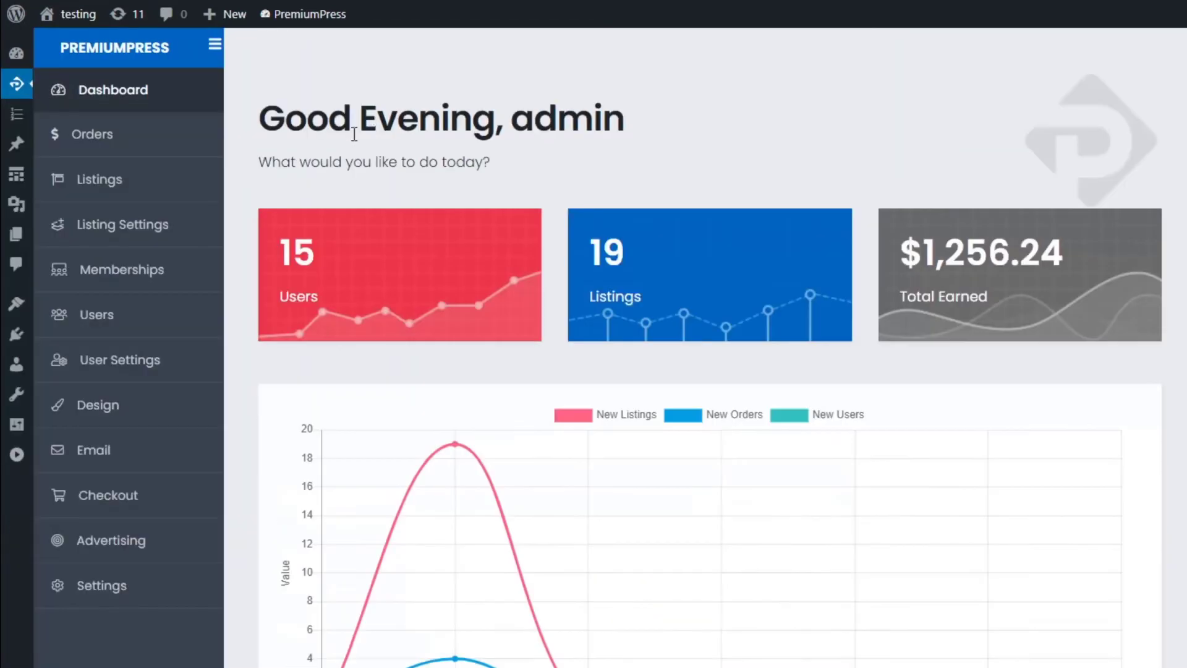
click(114, 496)
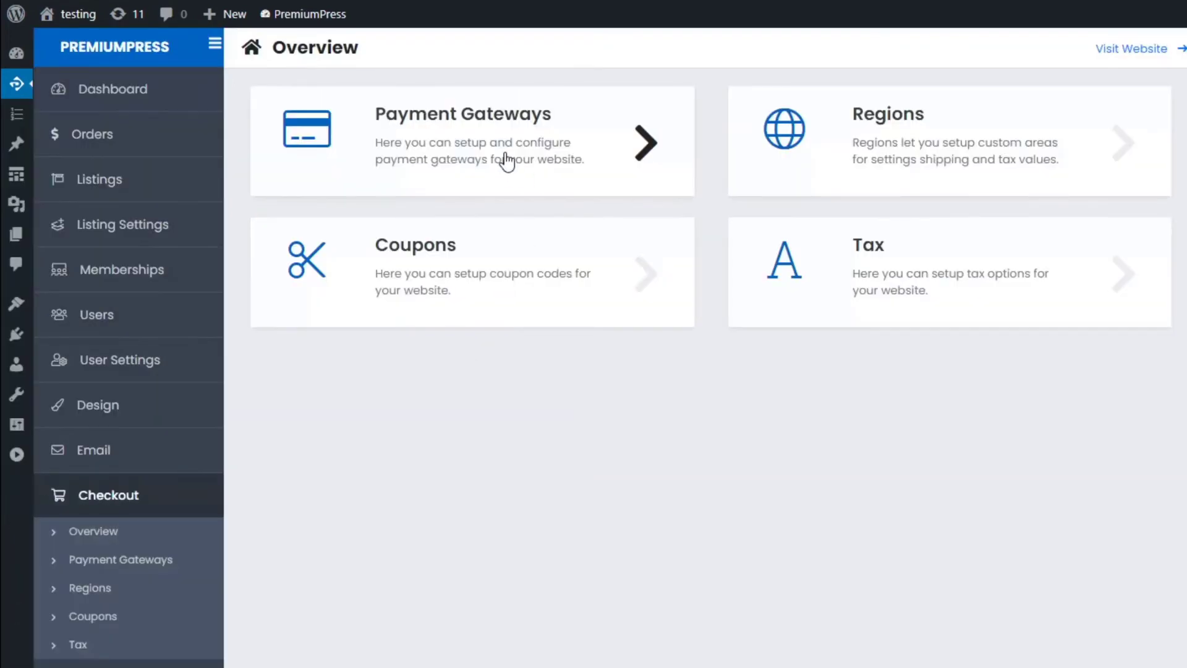
click(471, 159)
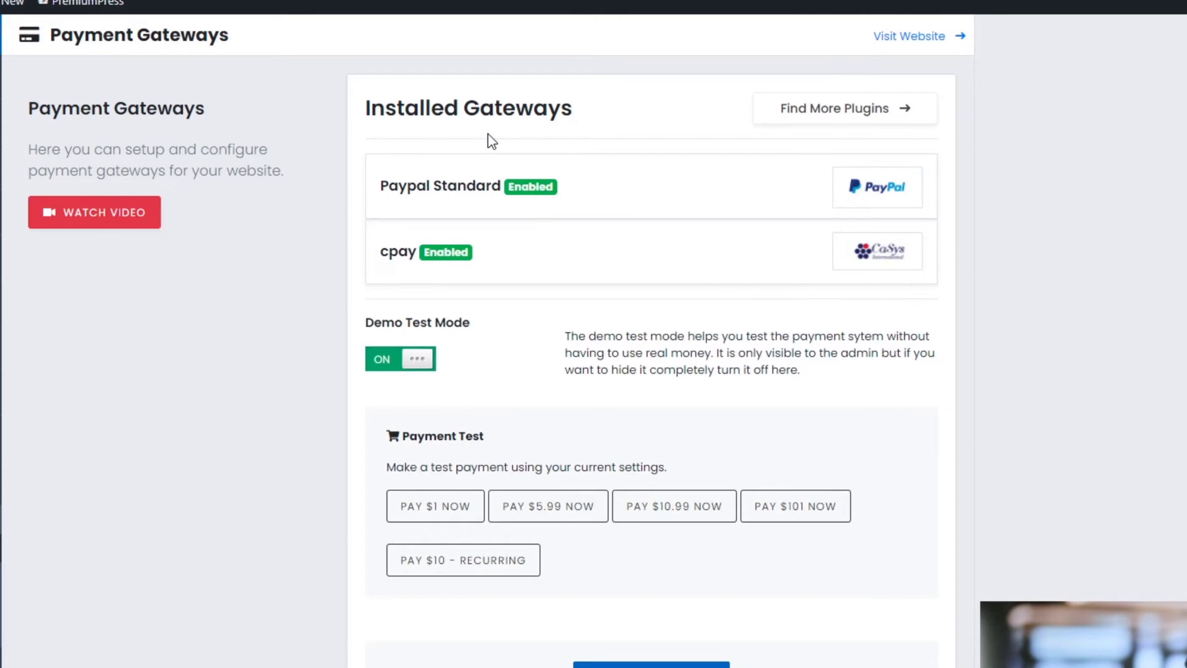
- Expand the enabled cpay gateway to check its merchant settings, then collapse it
click(419, 263)
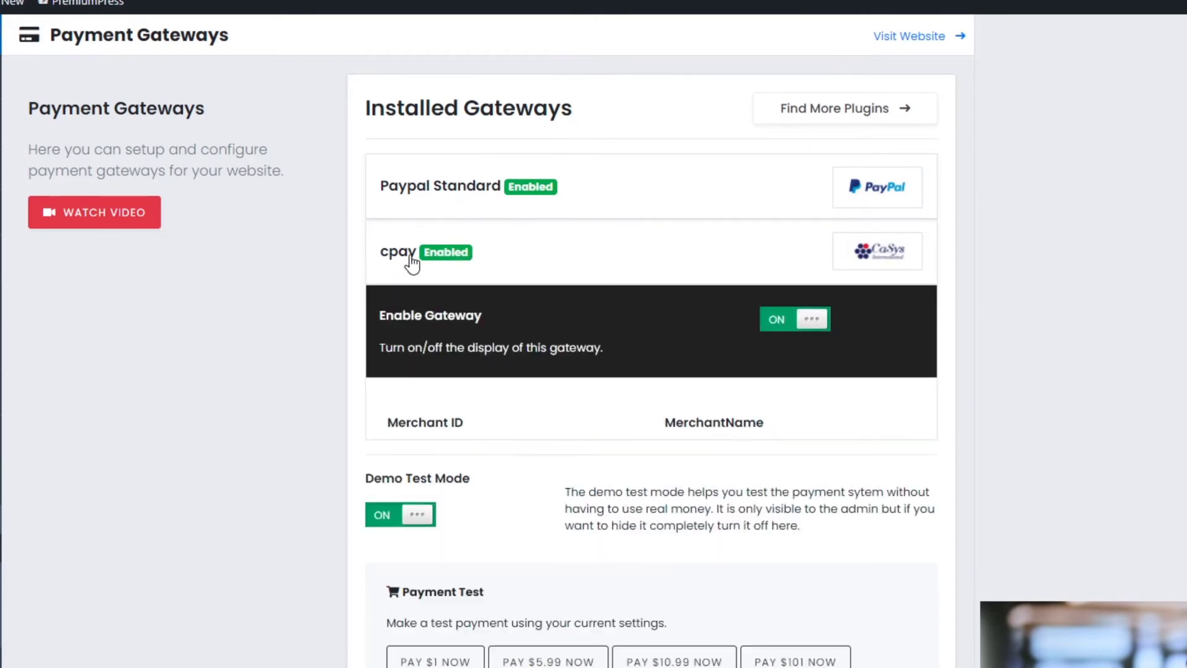
click(627, 229)
click(448, 267)
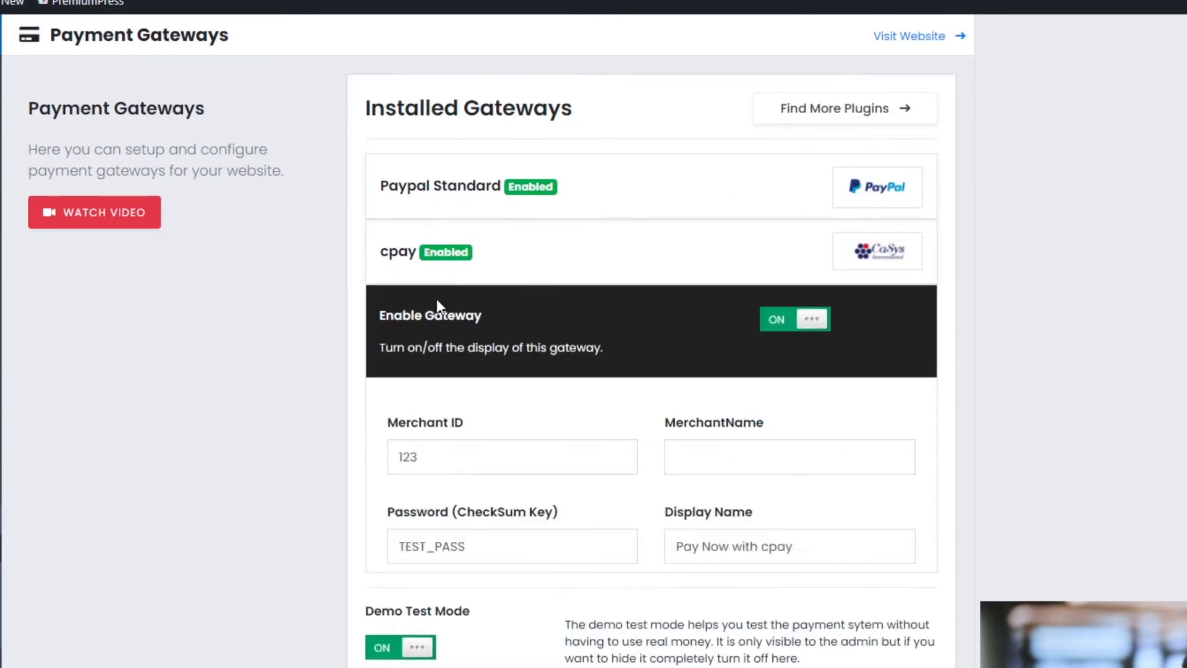
scroll(560, 446, down, 1)
scroll(527, 429, up, 1)
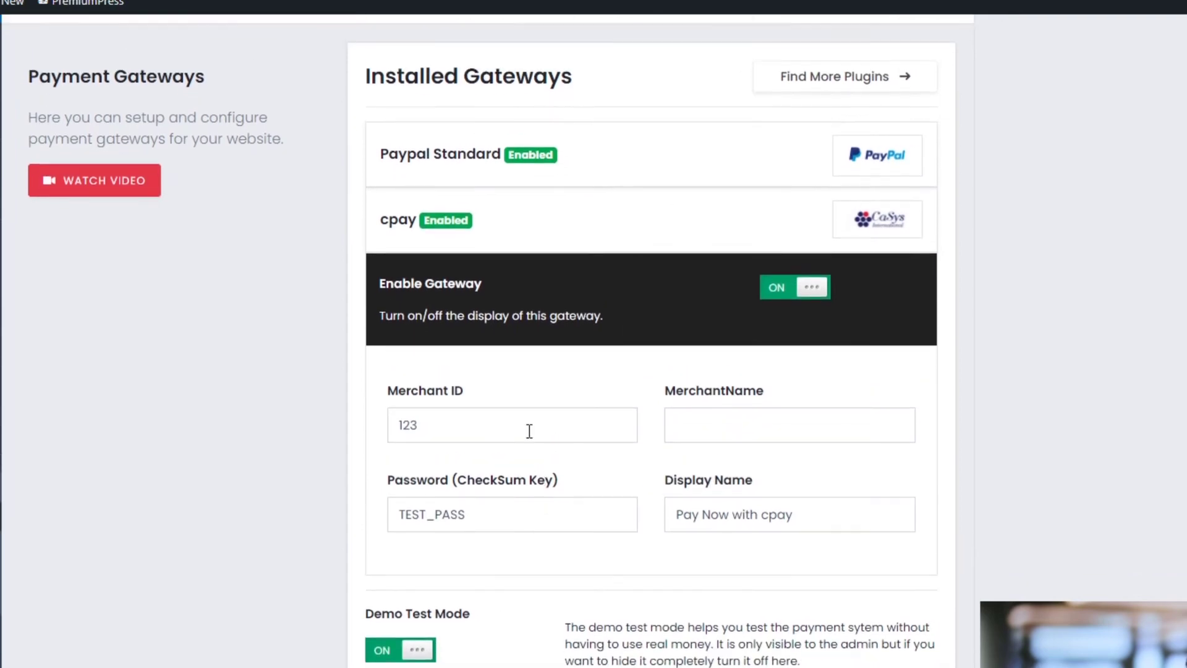
click(420, 265)
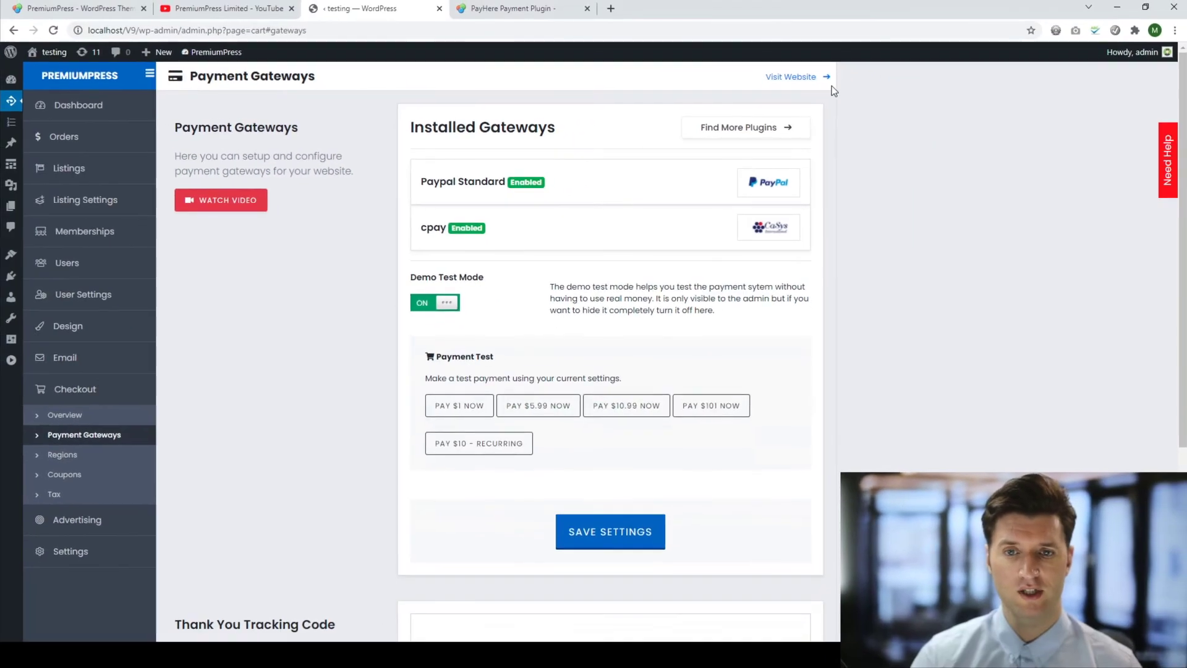
- On the live site's Memberships page, select the $20 package and choose Pay Now with cpay
click(908, 36)
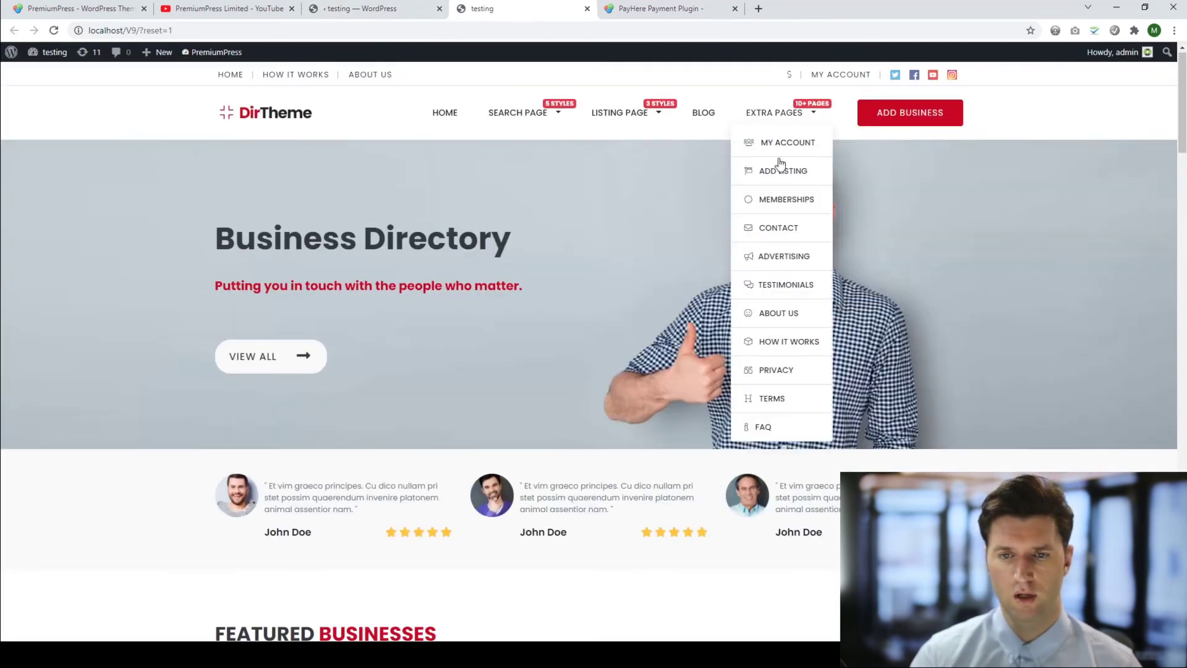
click(788, 204)
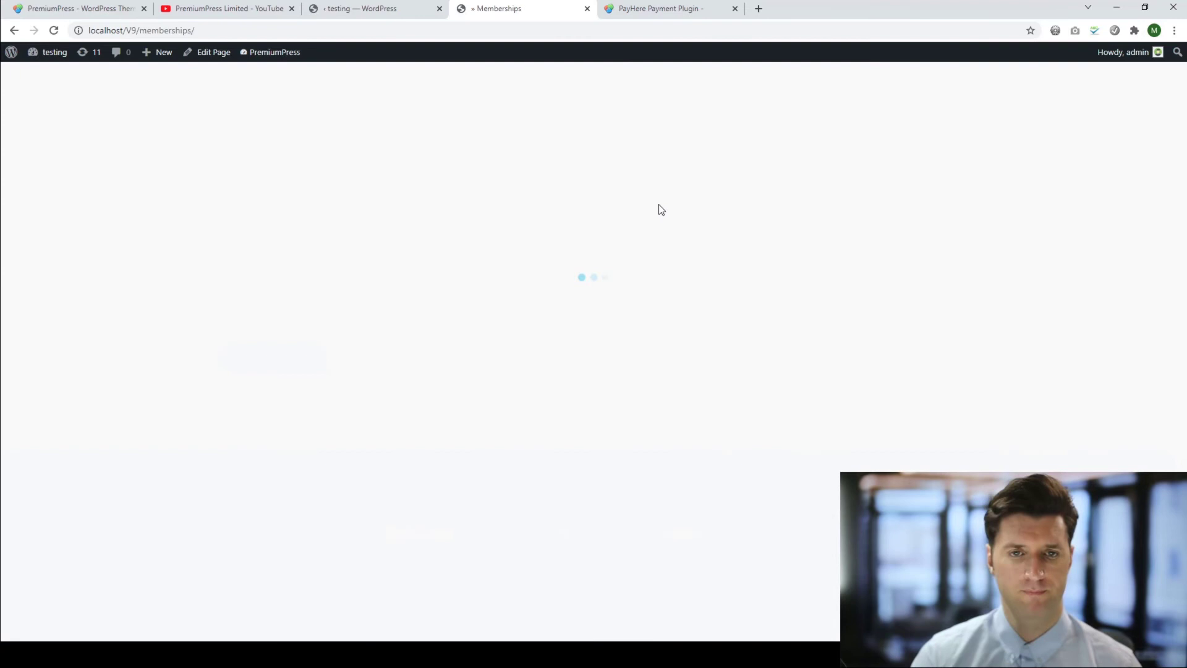
click(600, 491)
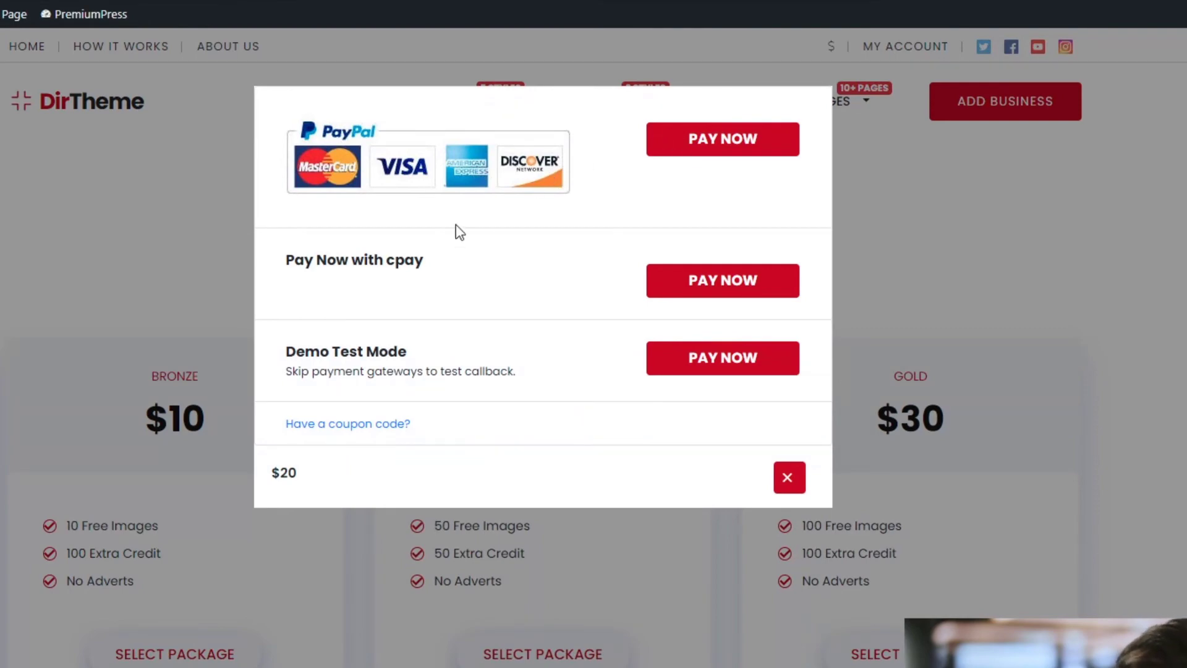
double_click(405, 260)
click(408, 261)
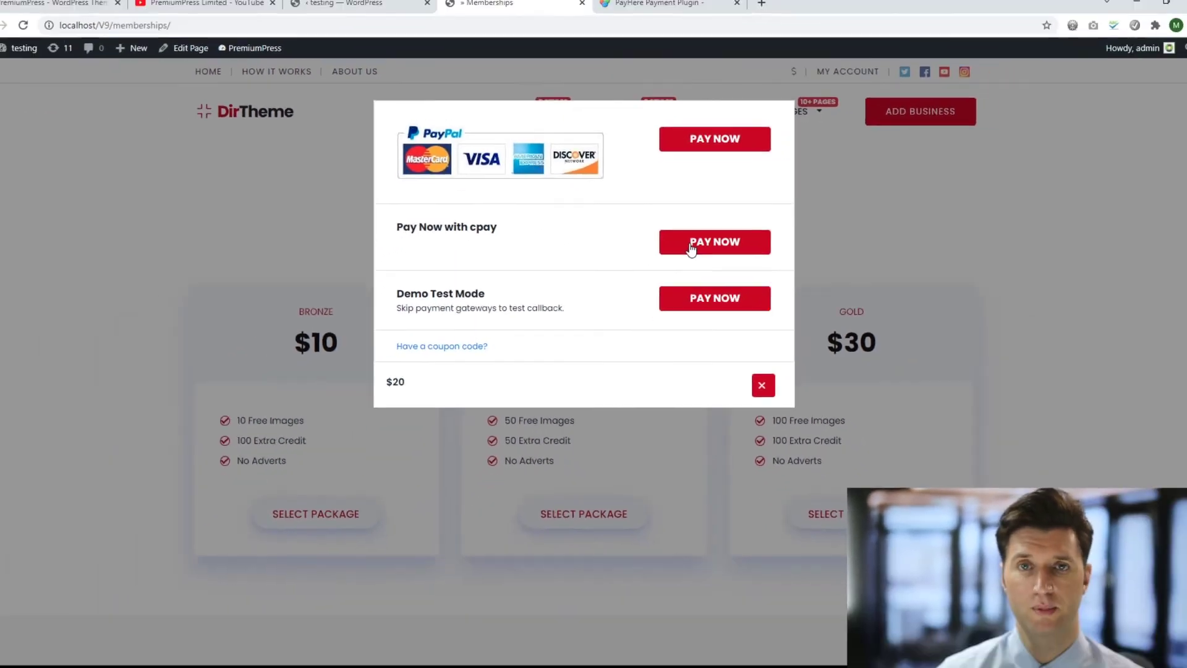